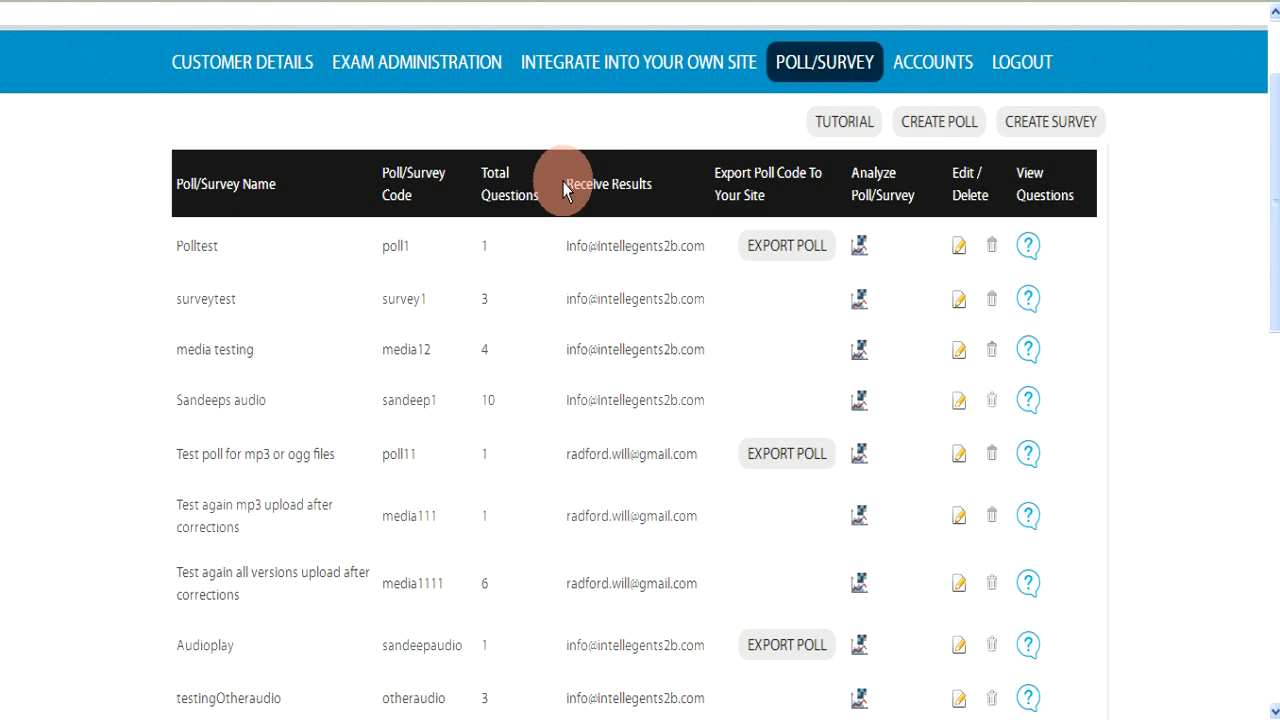
# Step: Open the analysis of the surveytest survey from the poll/survey list and set its start date to 2013-12-31
pyautogui.click(795, 66)
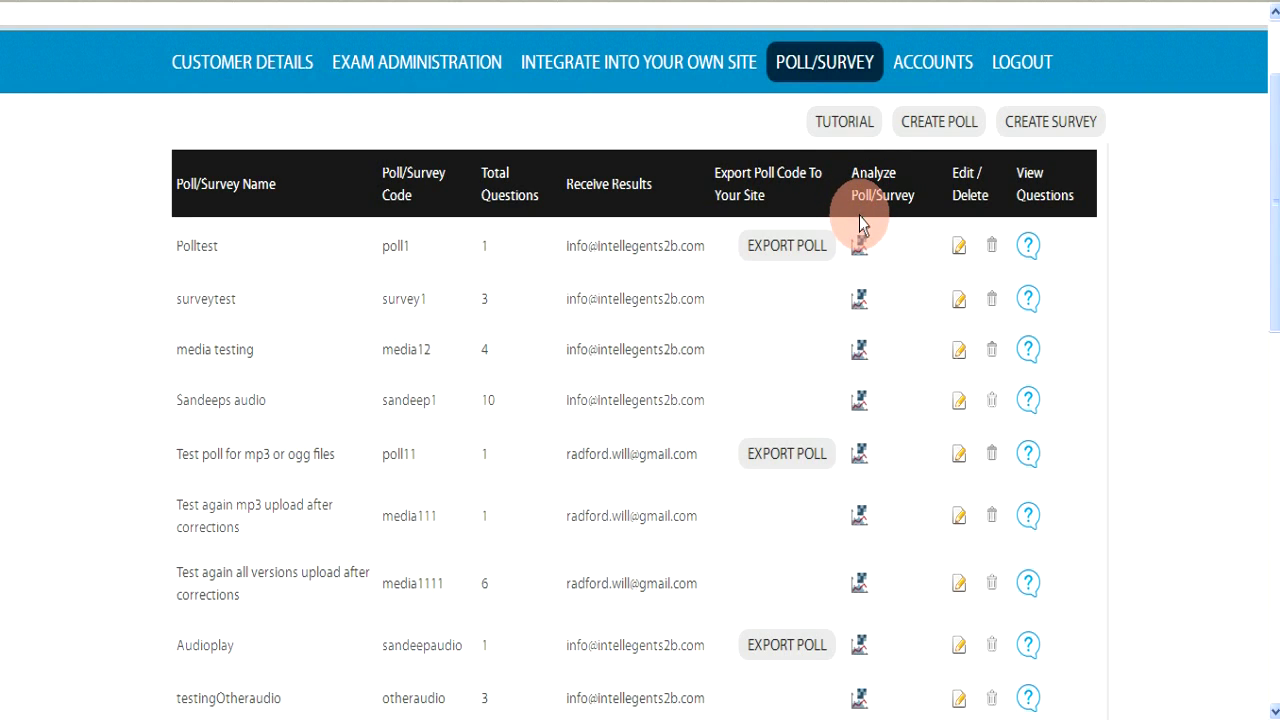
pyautogui.click(860, 302)
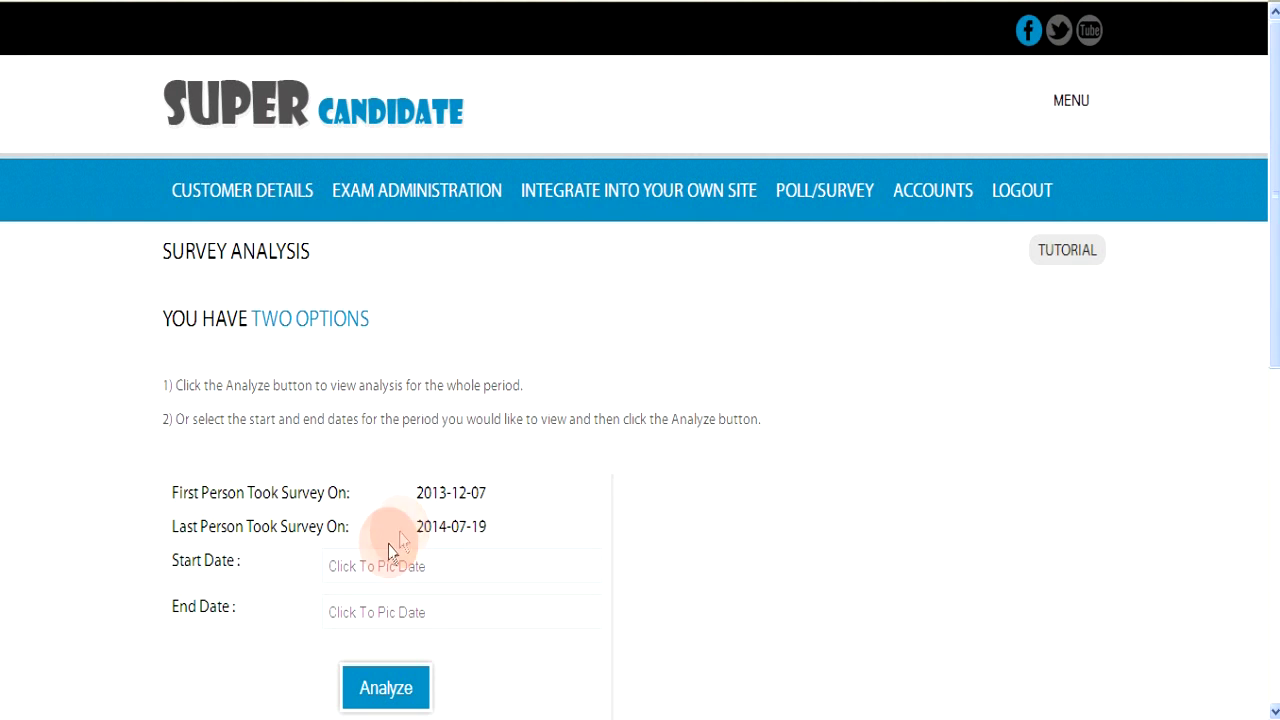
pyautogui.click(362, 568)
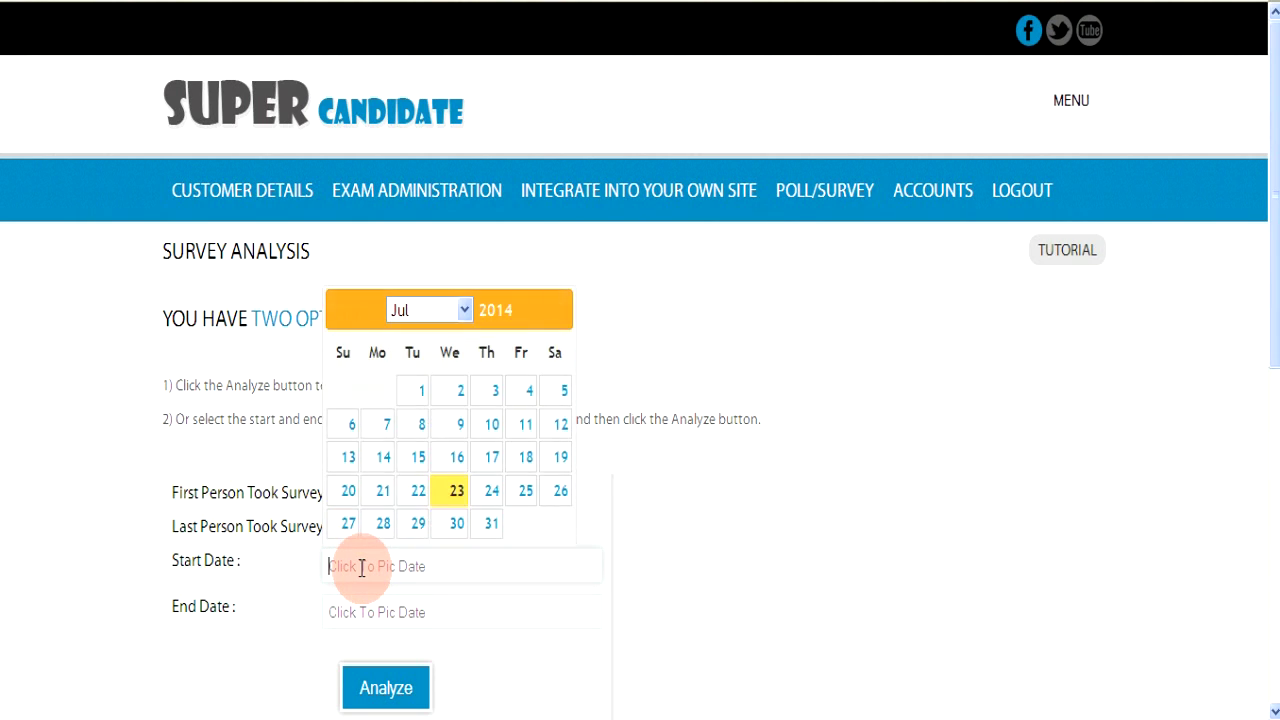
pyautogui.click(343, 310)
pyautogui.click(343, 310)
pyautogui.click(343, 310)
pyautogui.click(343, 310)
pyautogui.click(343, 310)
pyautogui.click(343, 310)
pyautogui.click(343, 310)
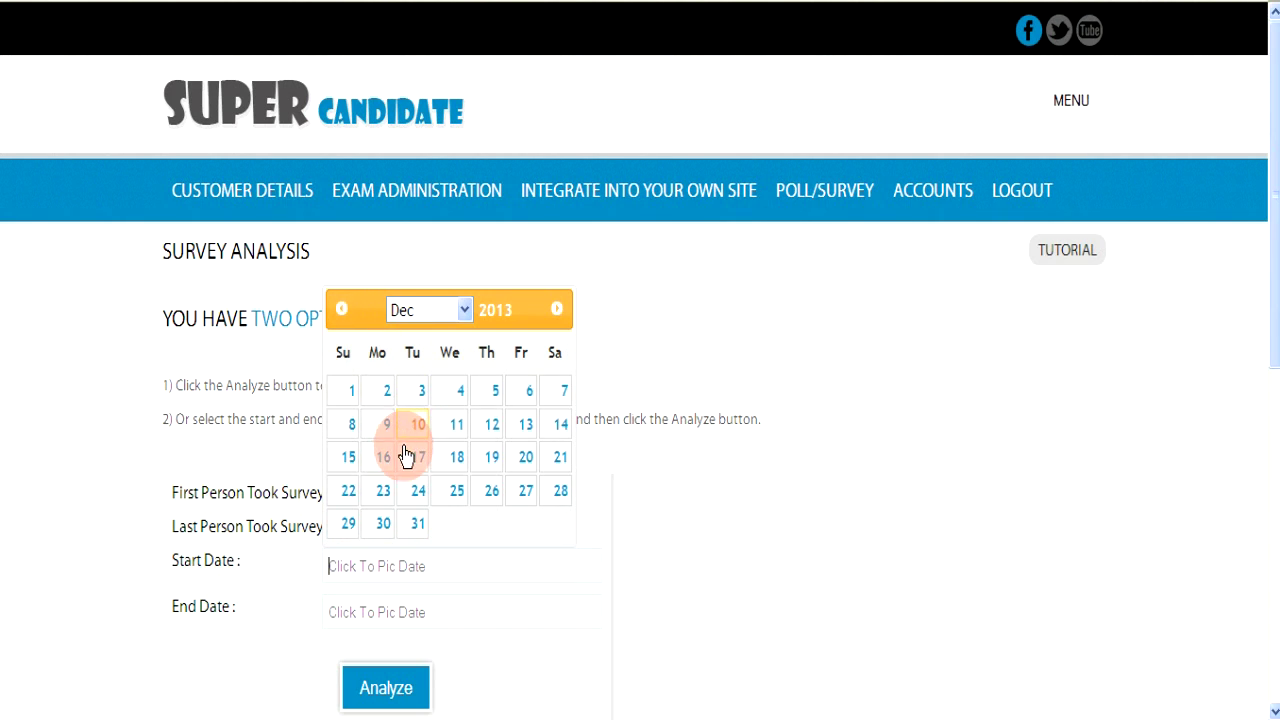
pyautogui.click(419, 526)
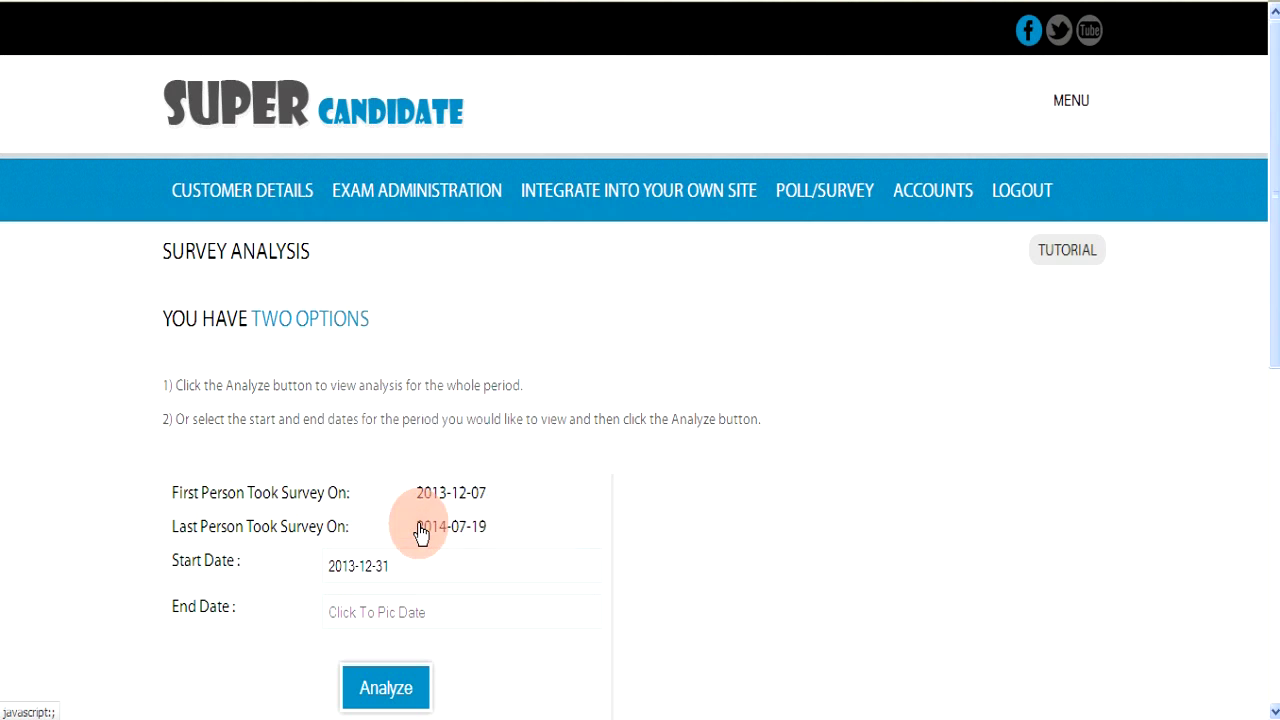
# Step: Set the survey analysis end date to 2014-07-19 and run the analysis
pyautogui.click(409, 612)
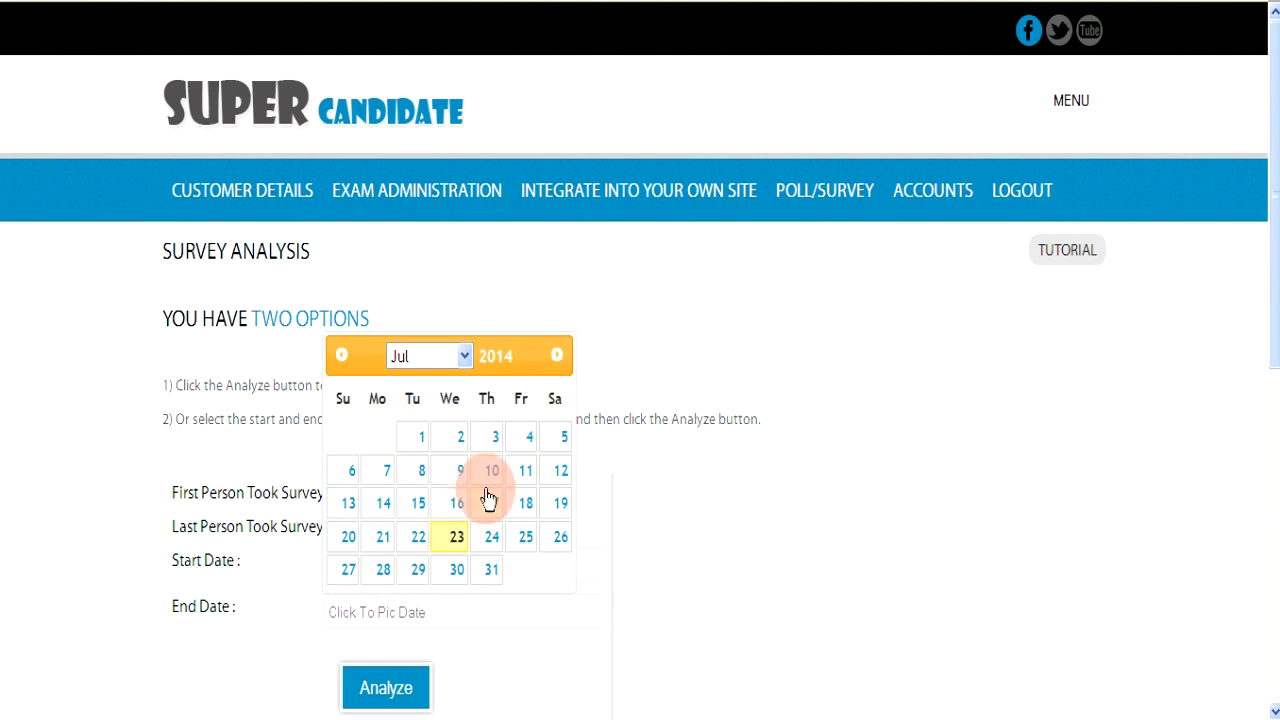
pyautogui.click(562, 504)
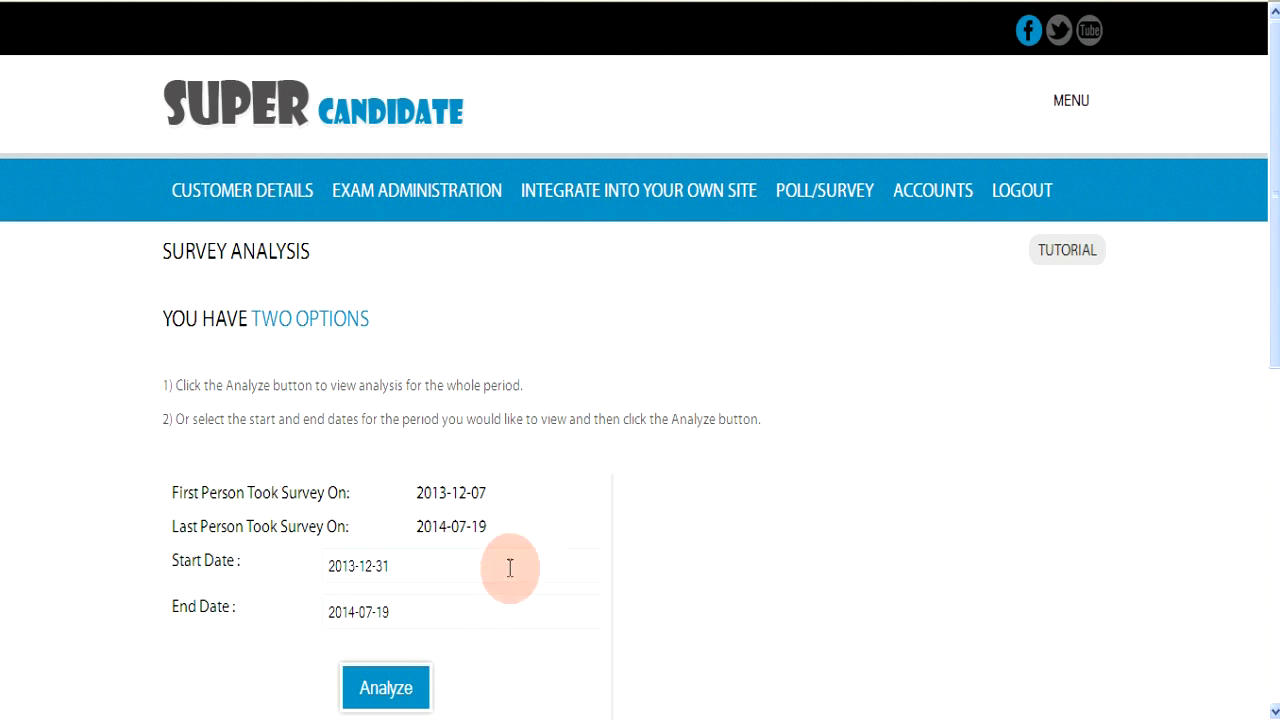
pyautogui.click(386, 688)
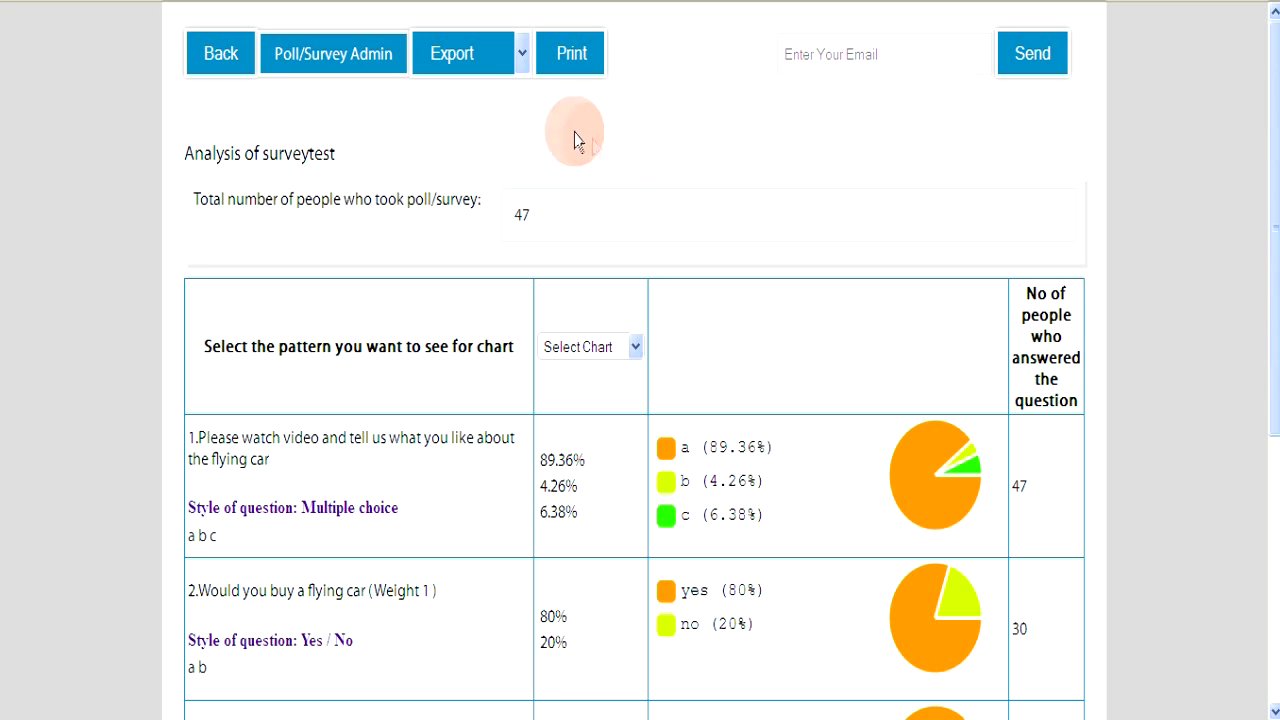
# Step: Check the available export formats for the surveytest analysis and view the list of people who took the survey
pyautogui.click(522, 60)
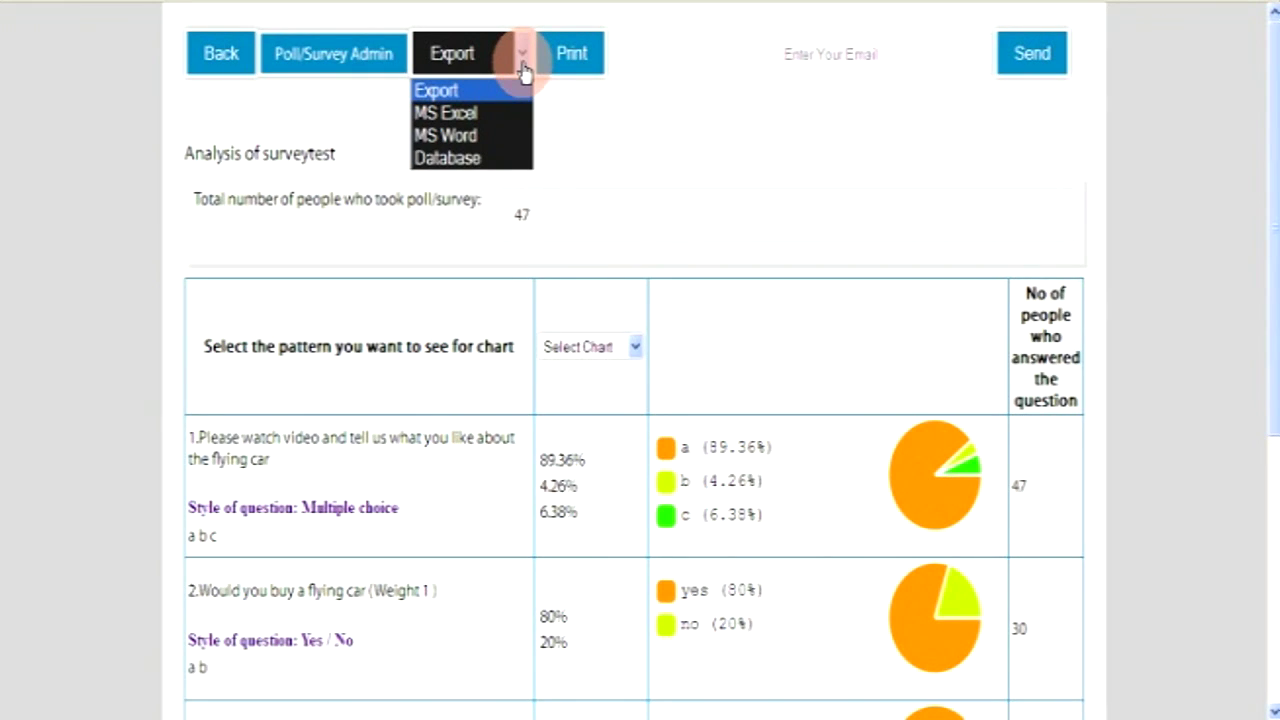
pyautogui.click(522, 70)
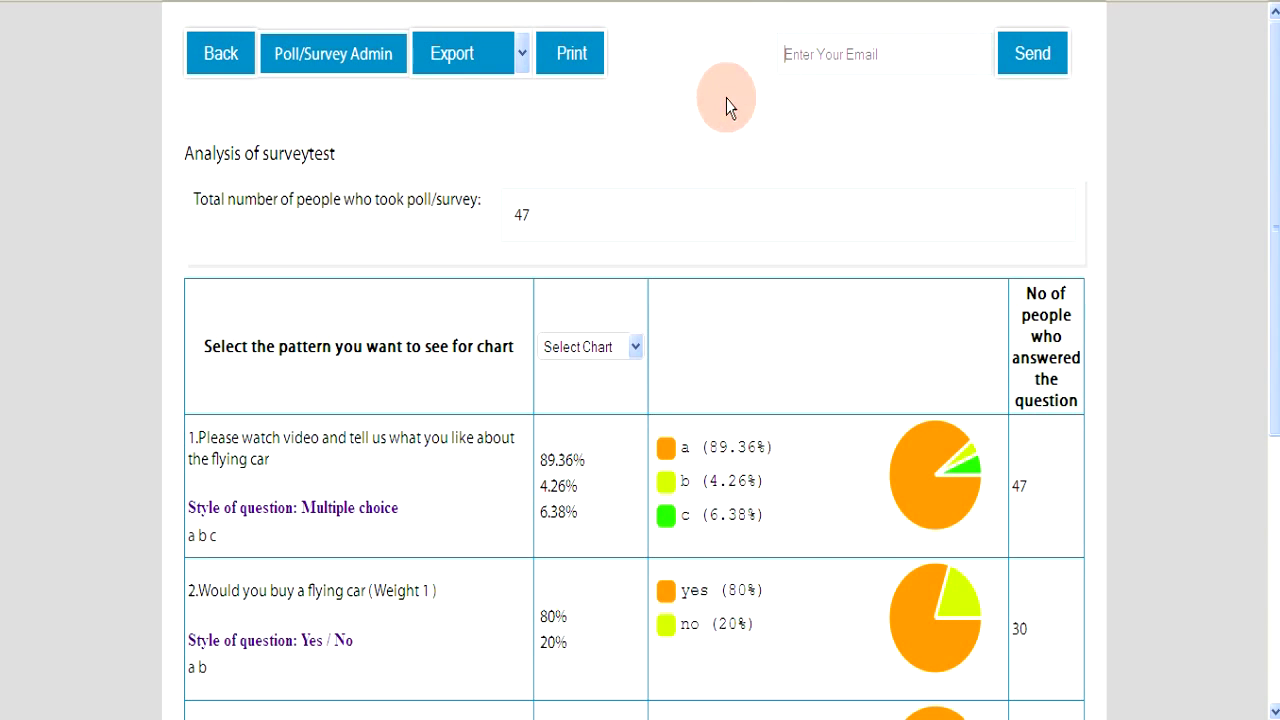
pyautogui.click(520, 222)
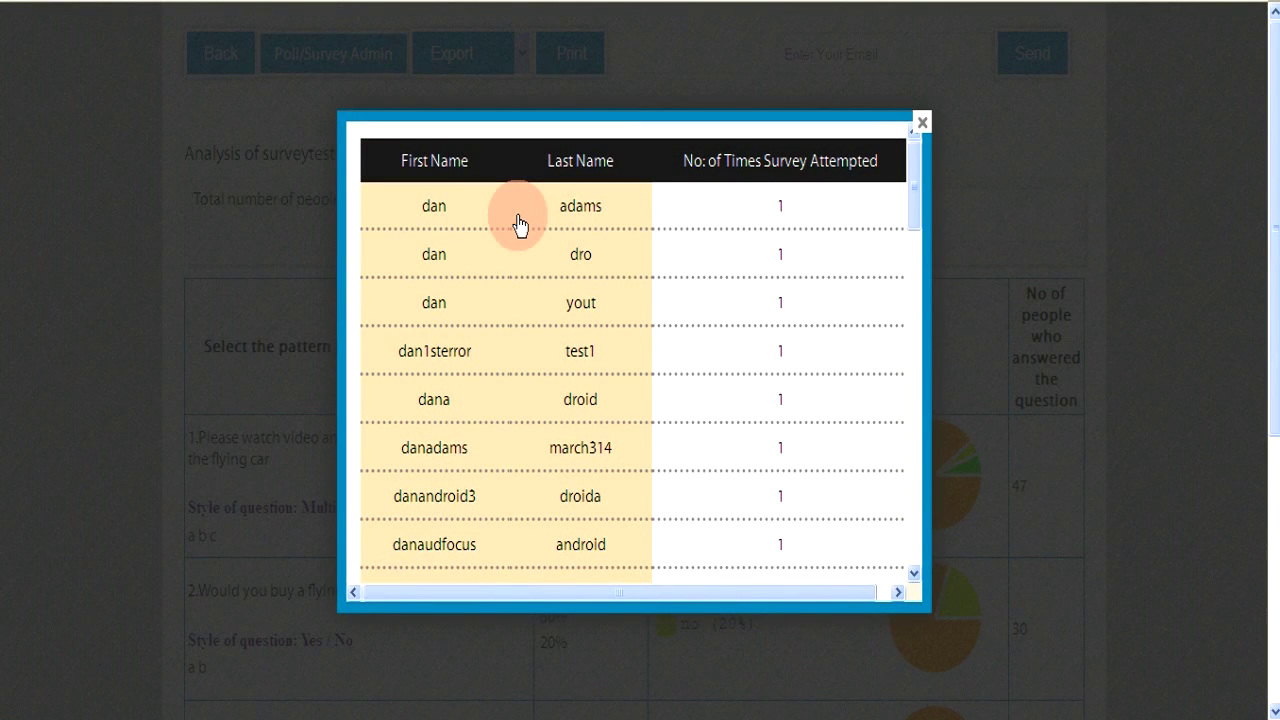
pyautogui.click(924, 123)
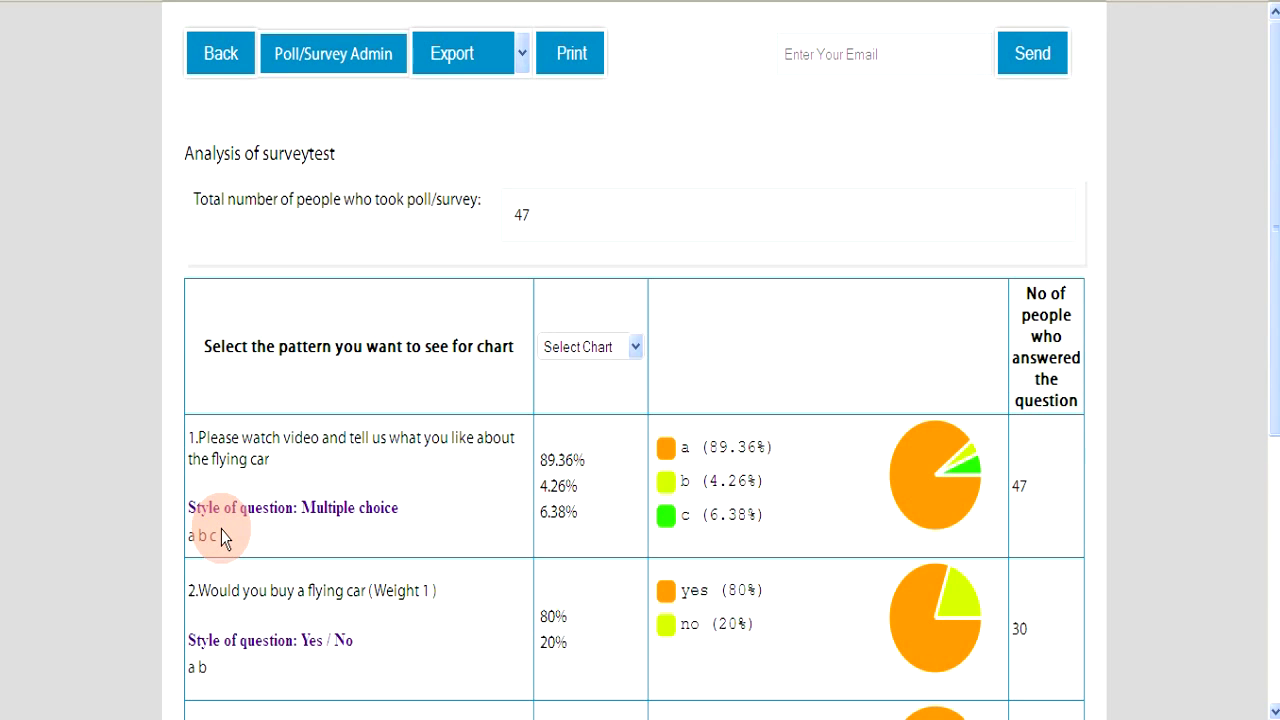
# Step: View who answered question 1 and which options they selected, and review the results of check box question 3
pyautogui.moveTo(190, 535)
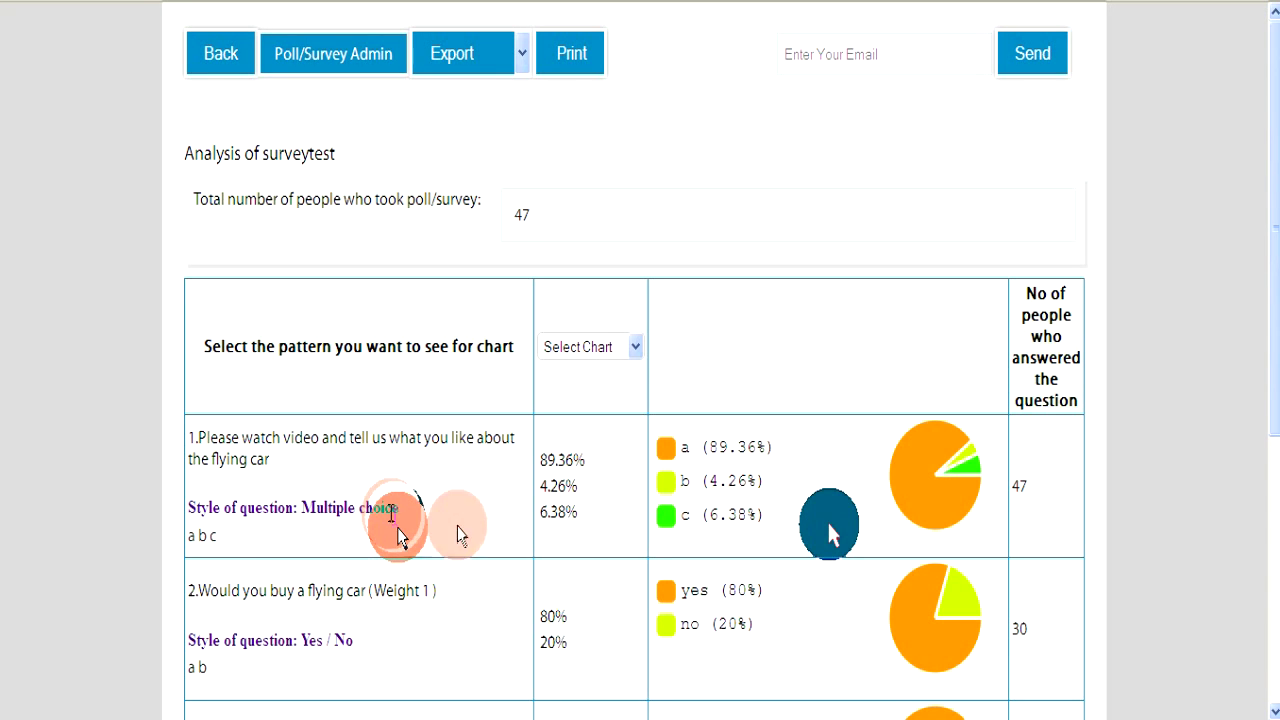
pyautogui.click(1020, 490)
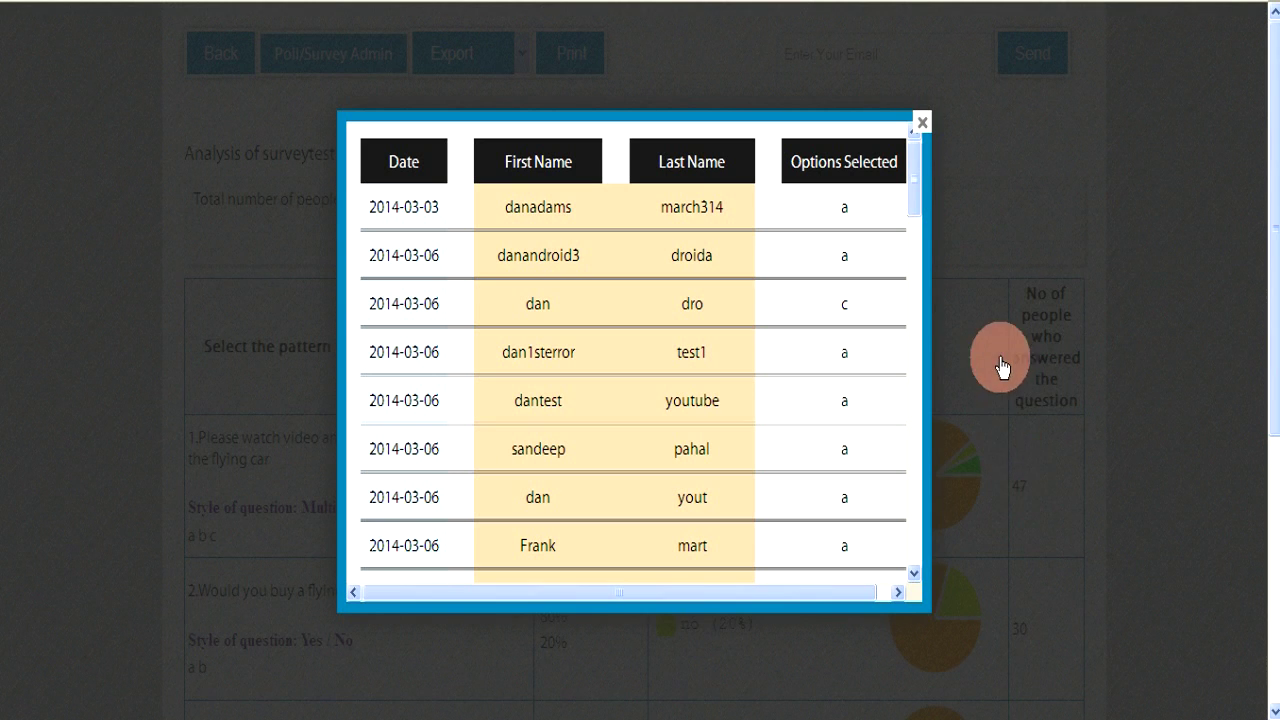
pyautogui.click(921, 125)
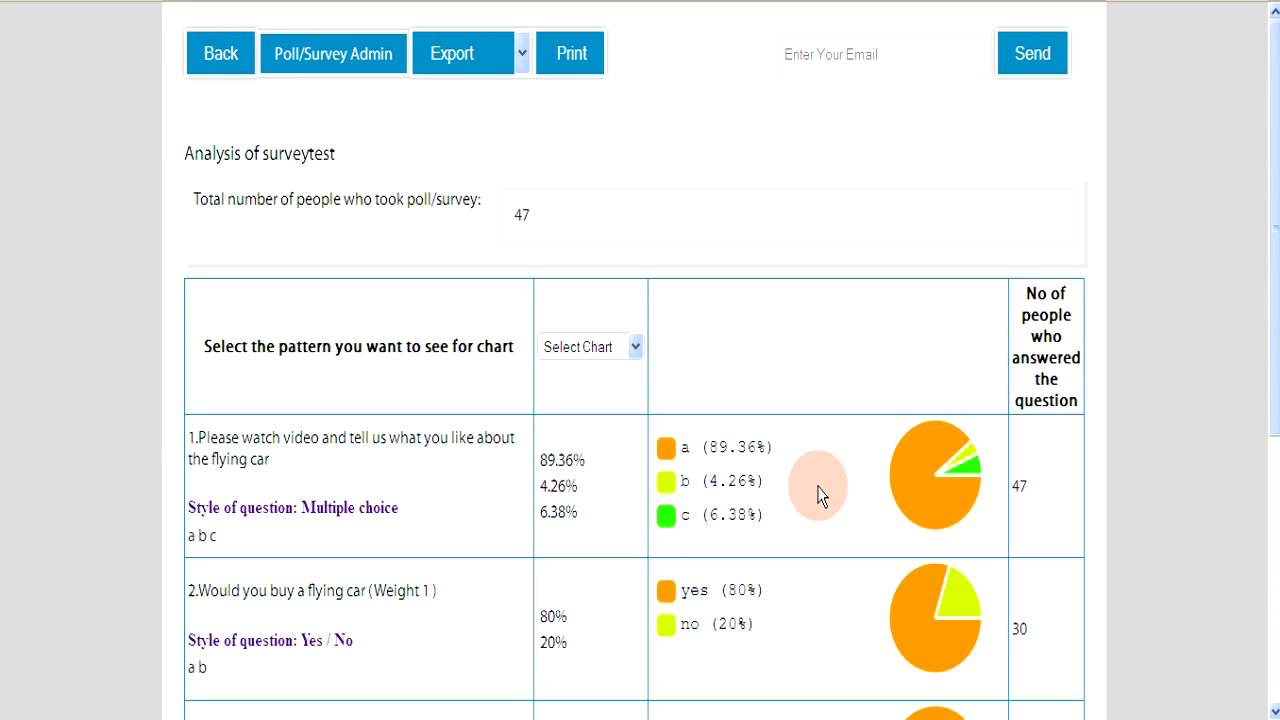
pyautogui.scroll(-3, 818, 497)
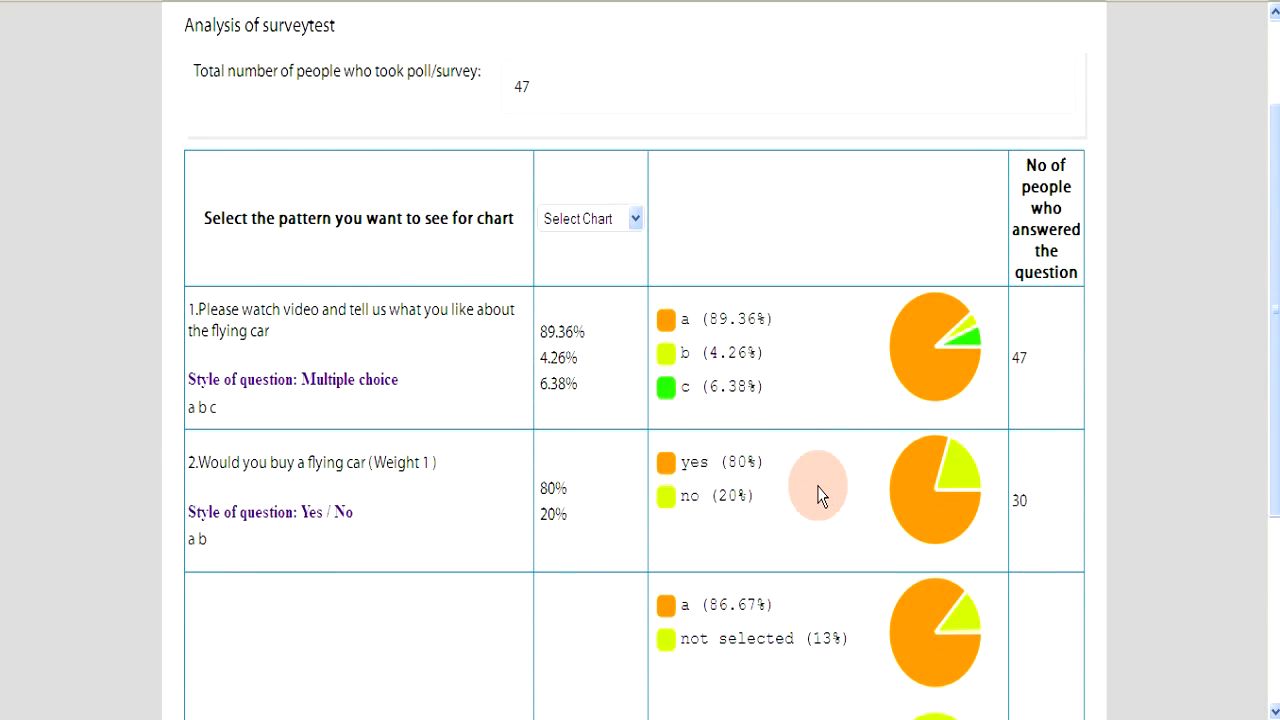
pyautogui.scroll(-6, 818, 497)
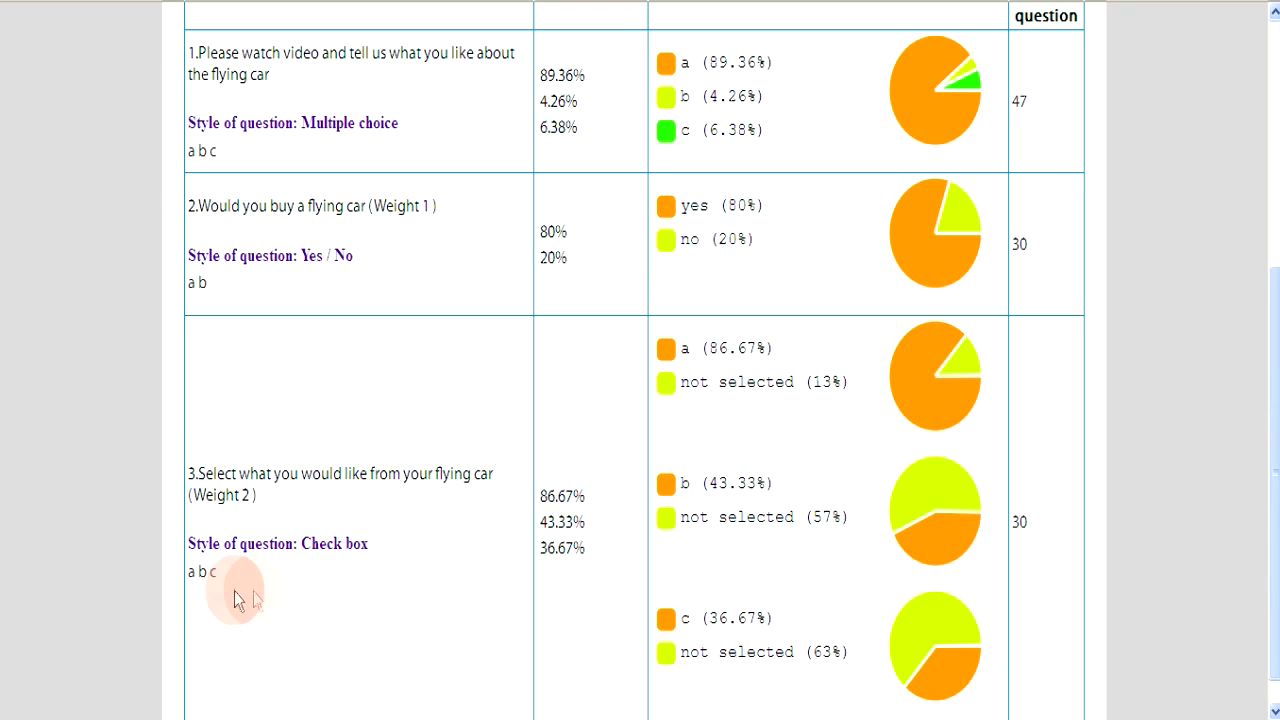
pyautogui.moveTo(190, 572)
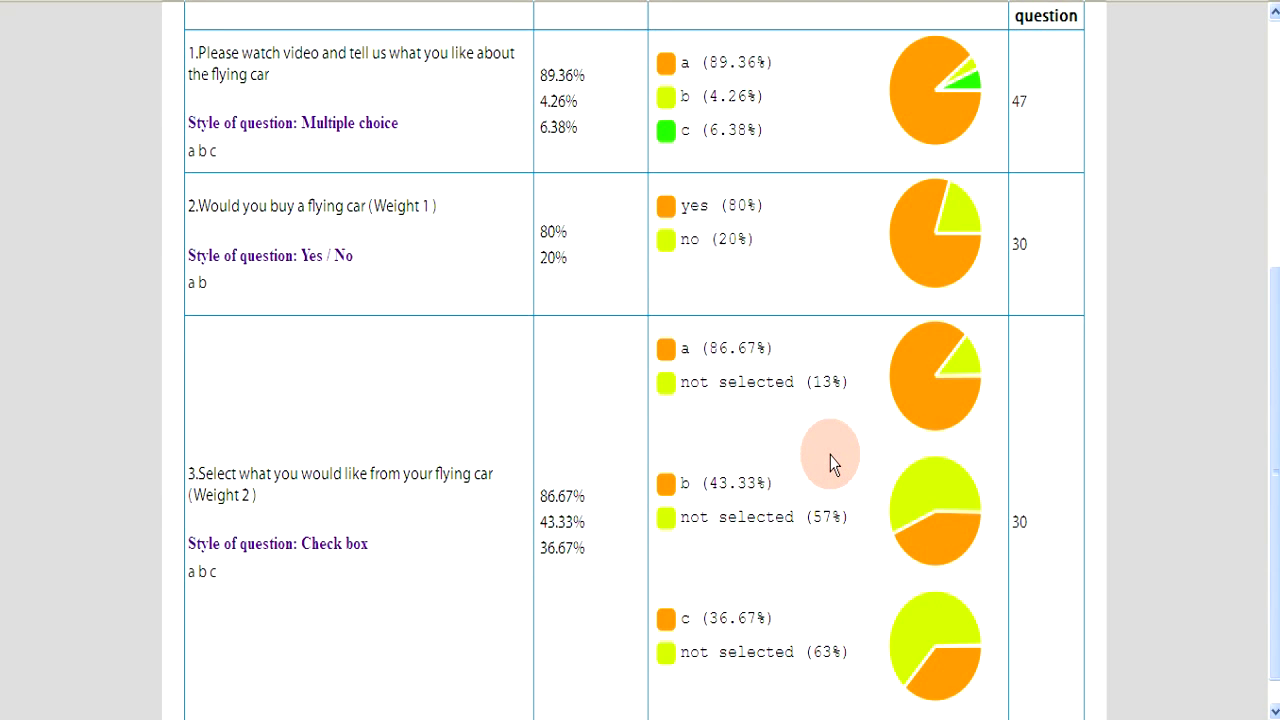
# Step: Switch the surveytest charts to the Bar pattern and inspect the values of question 1's bars
pyautogui.scroll(3, 830, 457)
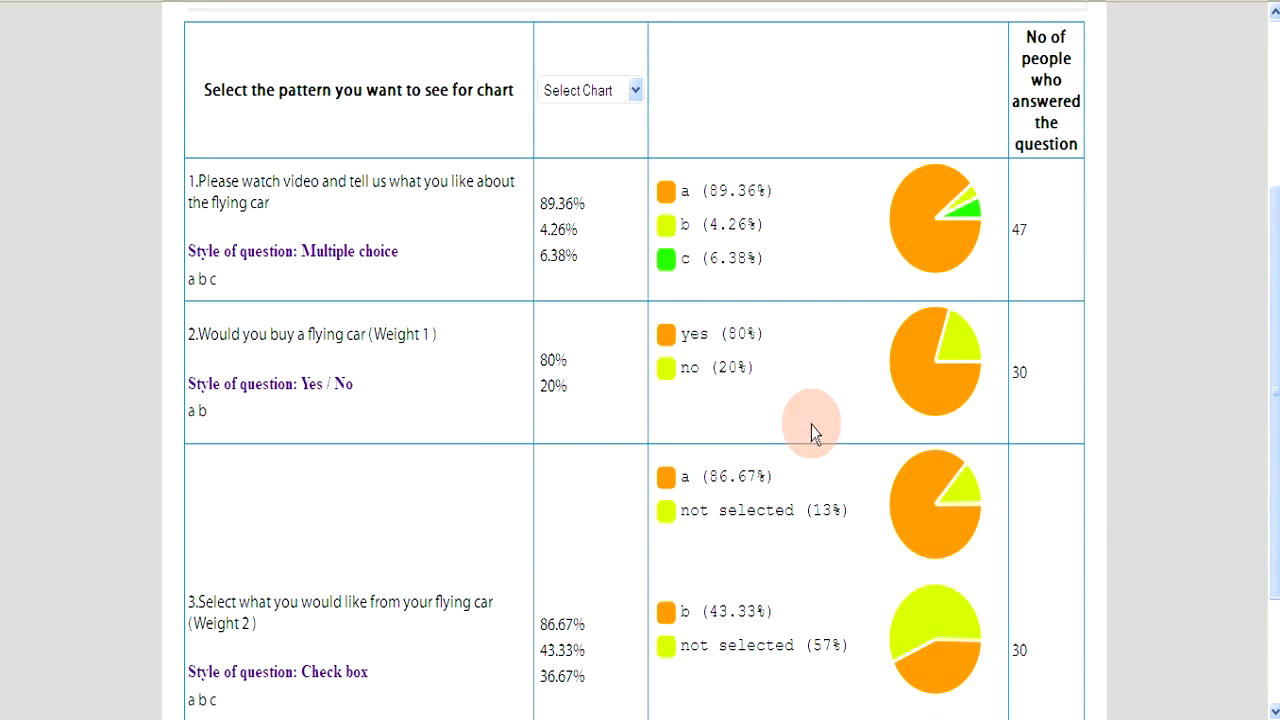
pyautogui.click(636, 92)
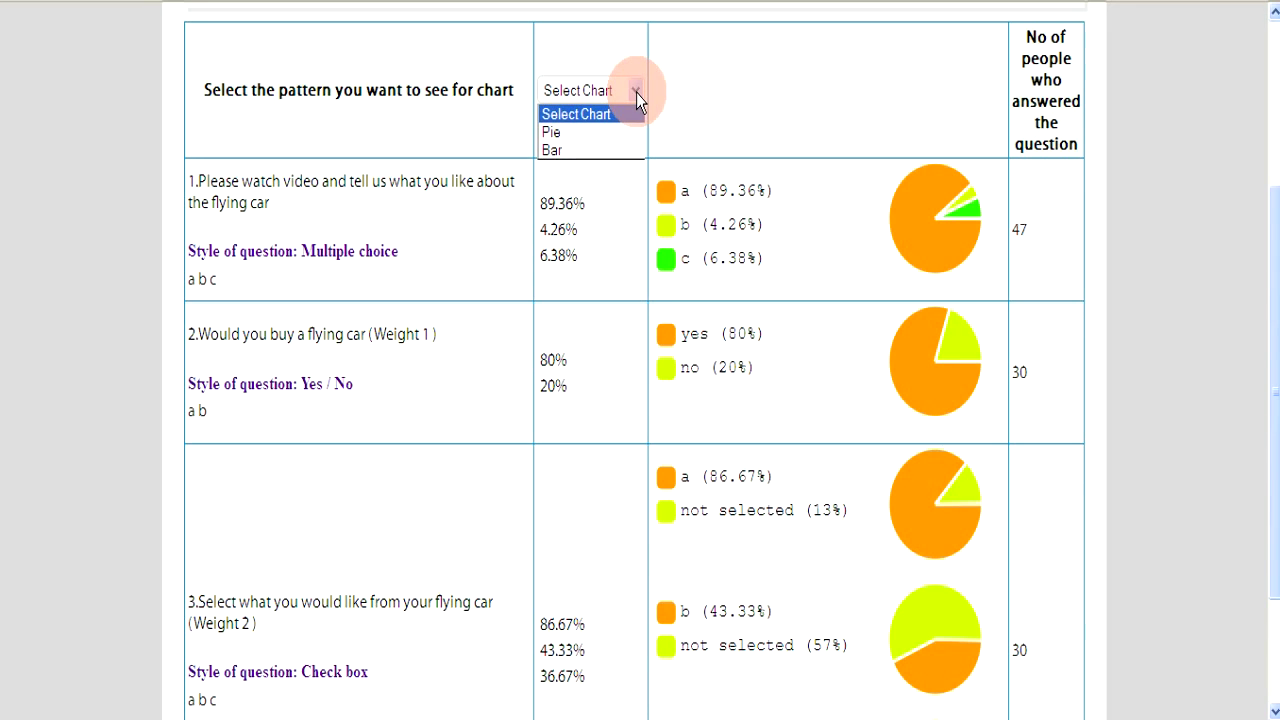
pyautogui.click(632, 155)
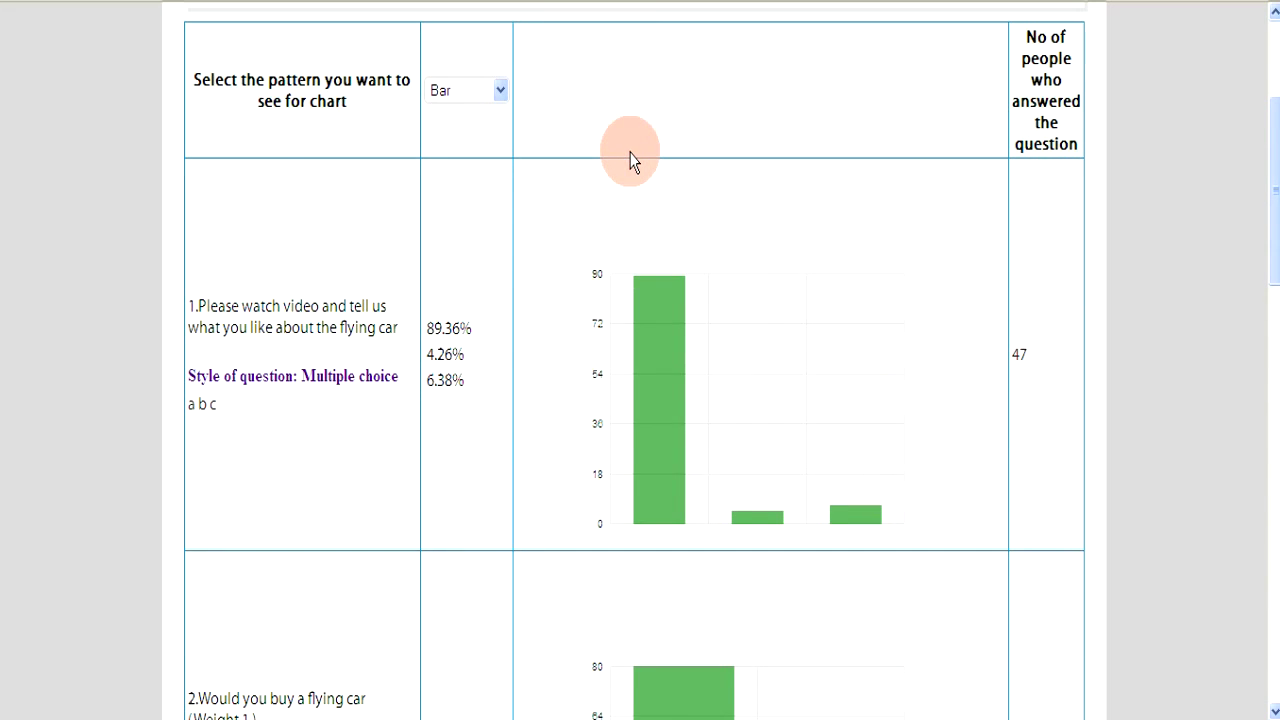
pyautogui.moveTo(650, 323)
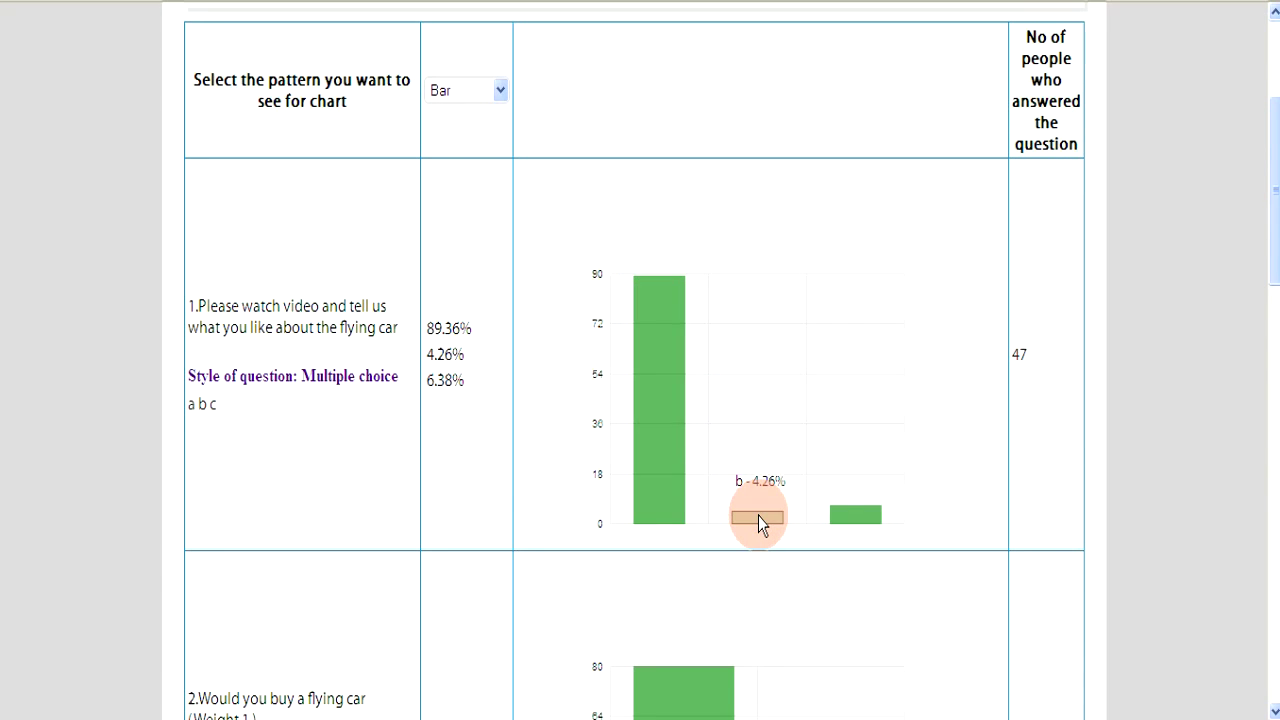
pyautogui.moveTo(848, 520)
pyautogui.moveTo(675, 415)
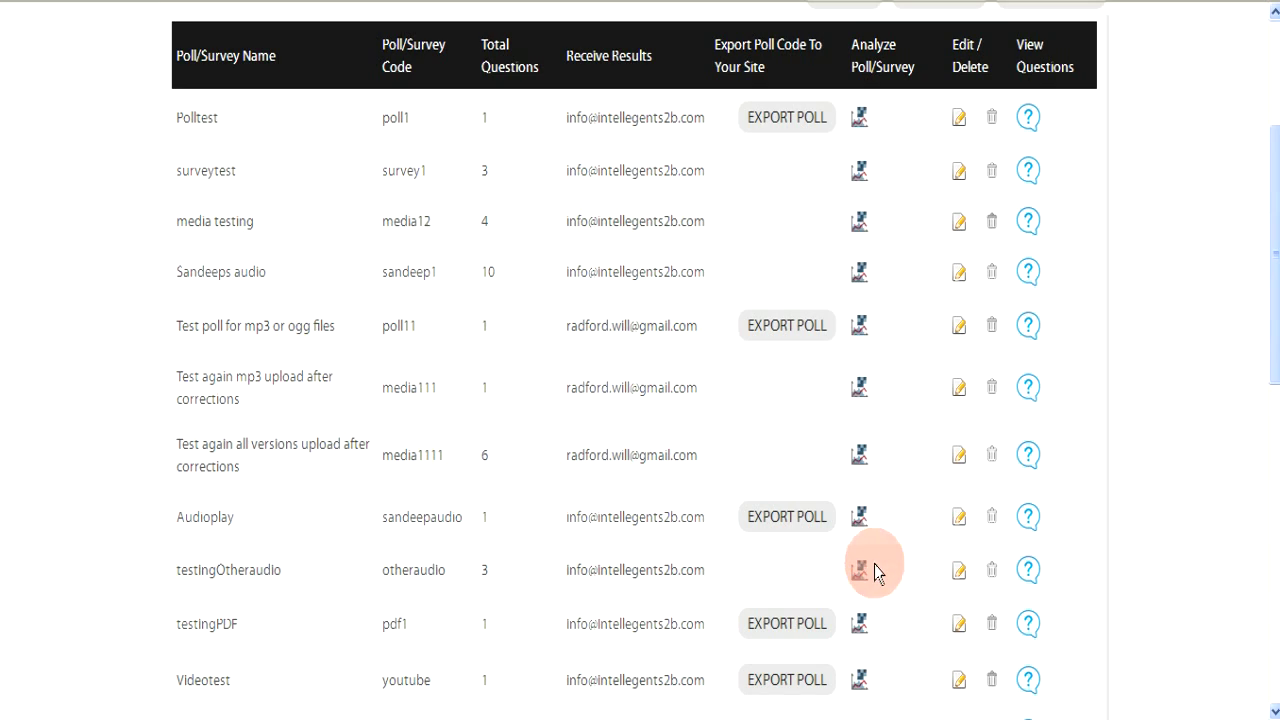
# Step: Open the analysis of the testingPDF poll and run it for the whole period, leaving both dates empty
pyautogui.click(858, 626)
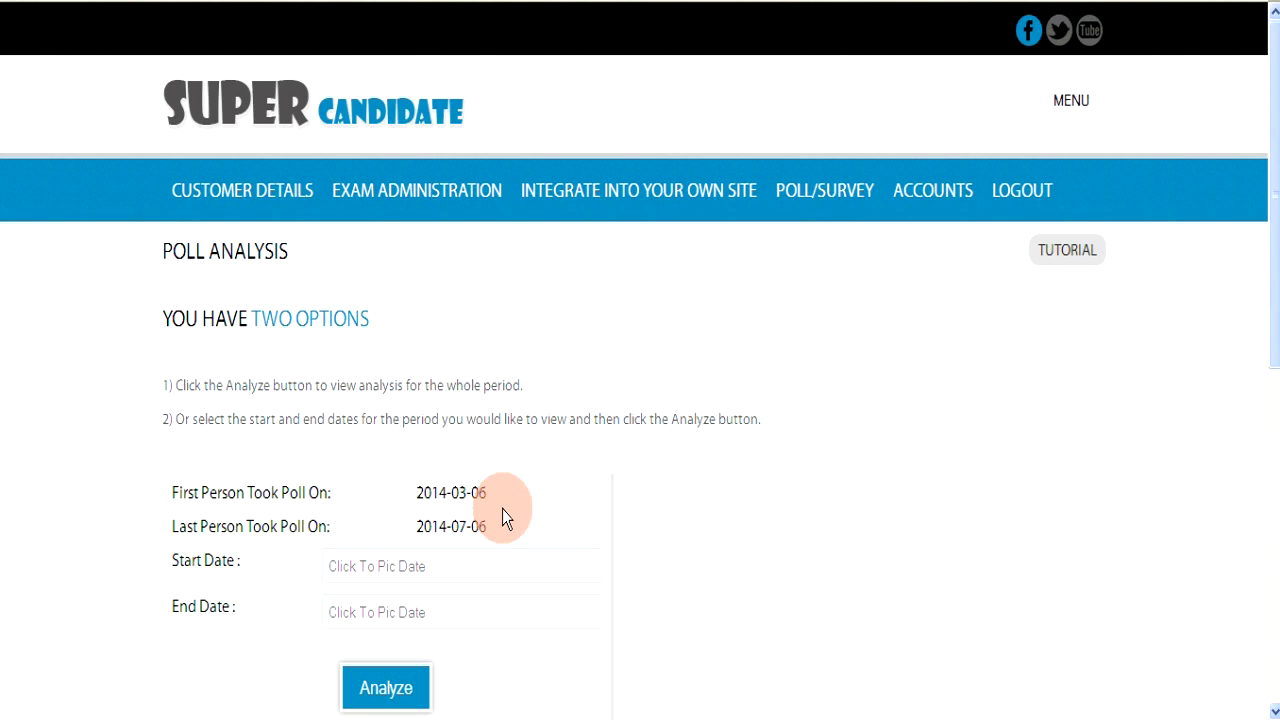
pyautogui.click(464, 575)
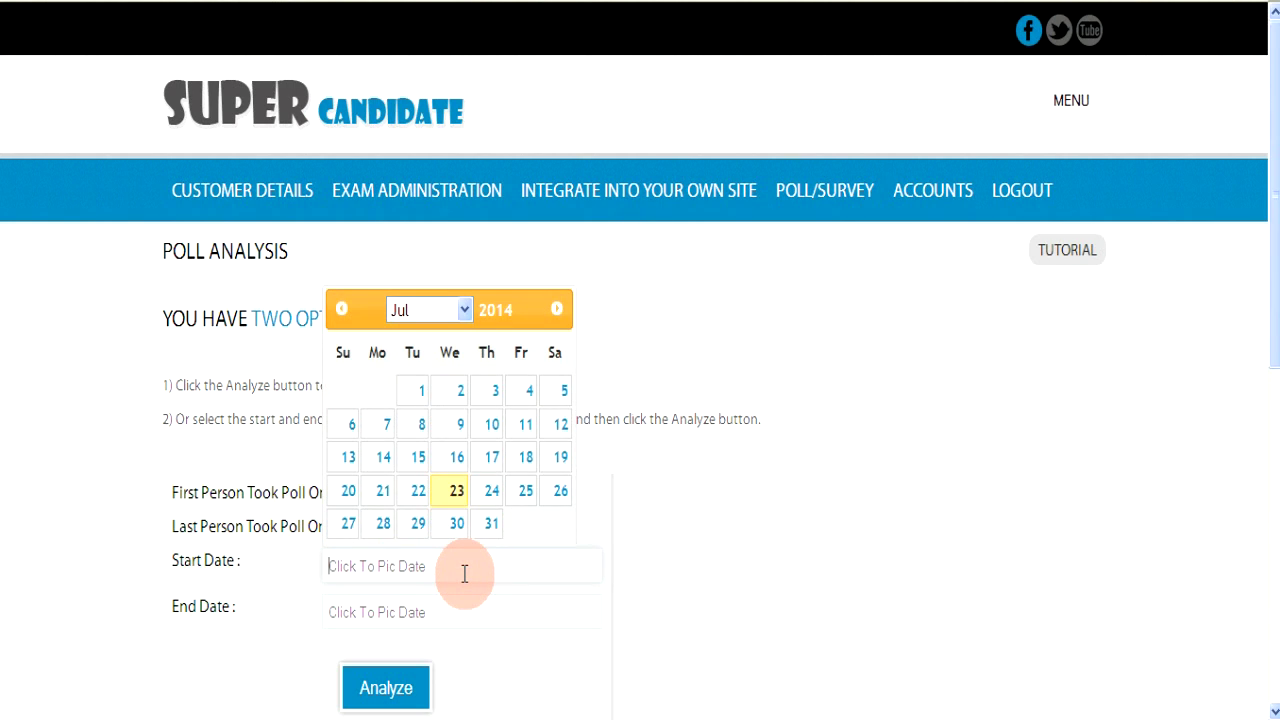
pyautogui.click(463, 607)
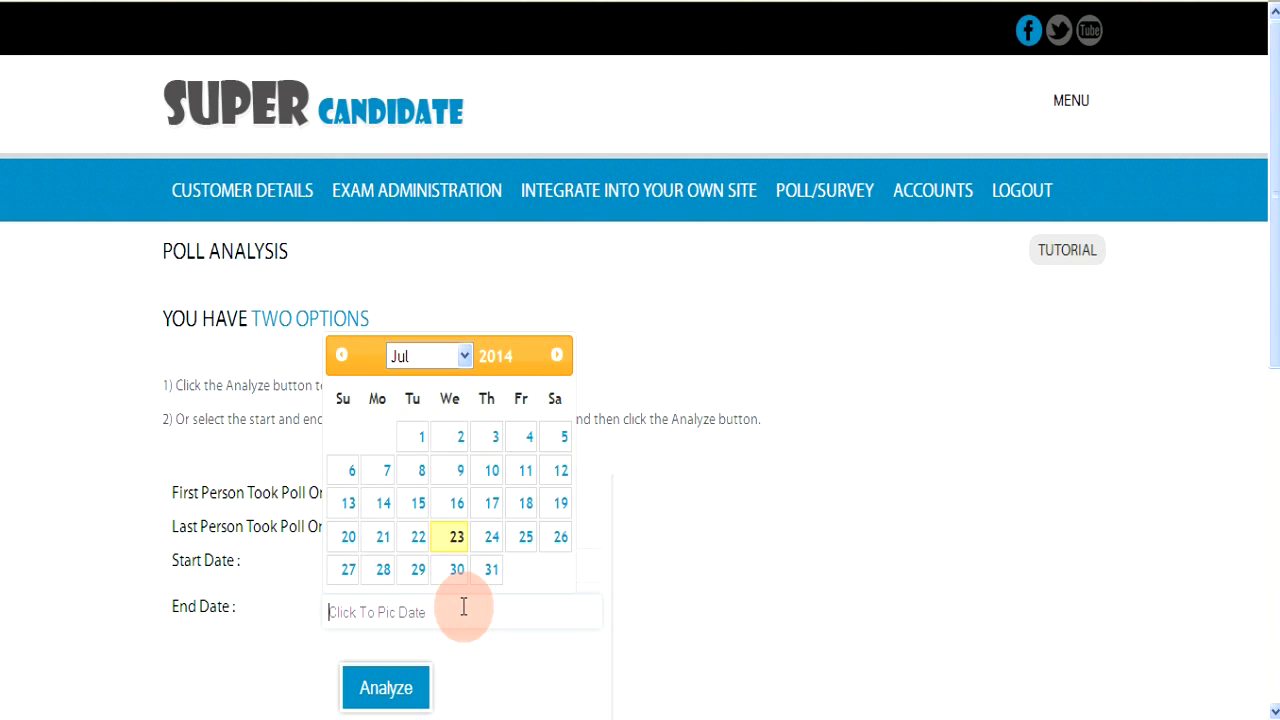
pyautogui.click(445, 668)
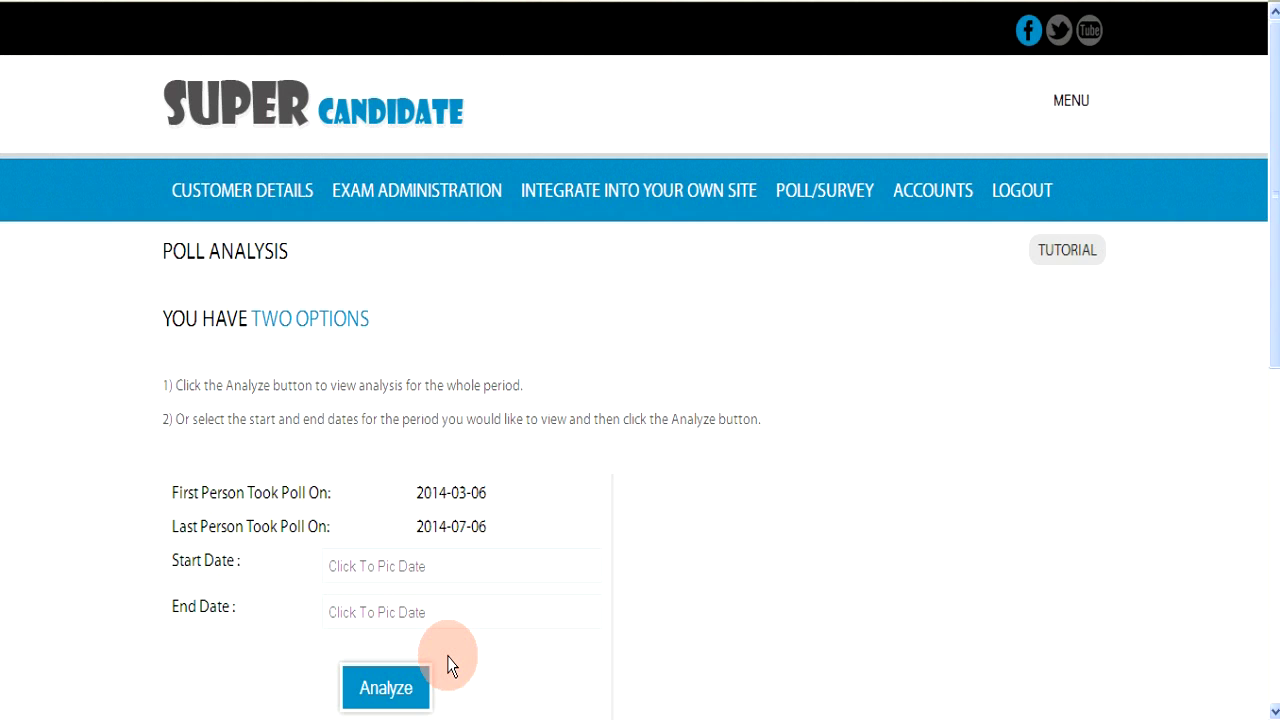
pyautogui.click(401, 687)
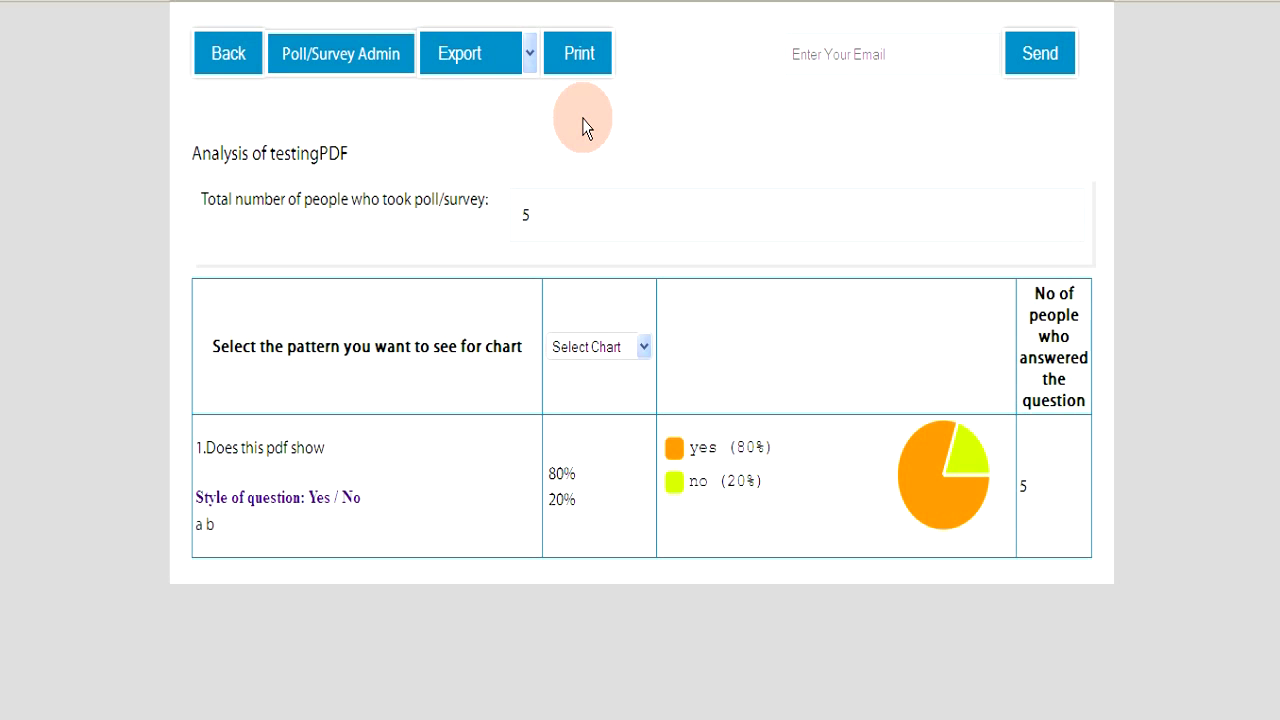
# Step: Check the export formats and the e-mail recipient field available for the testingPDF analysis
pyautogui.click(530, 55)
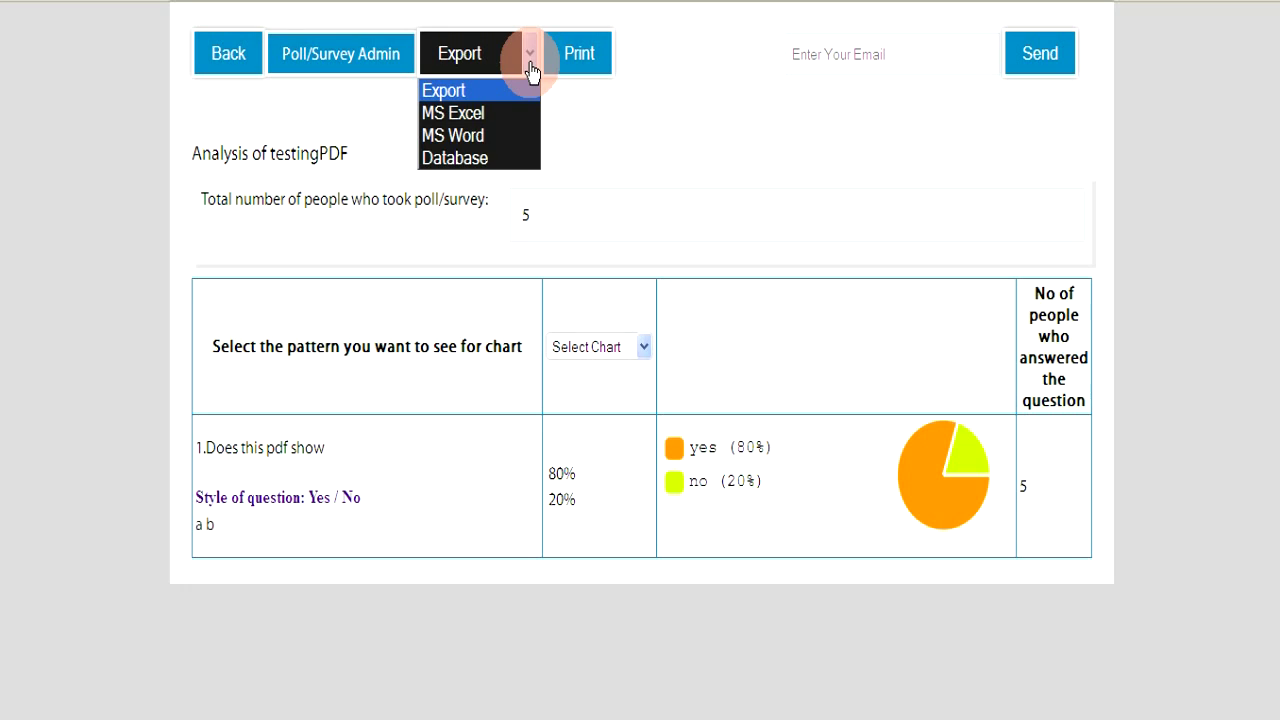
pyautogui.click(531, 66)
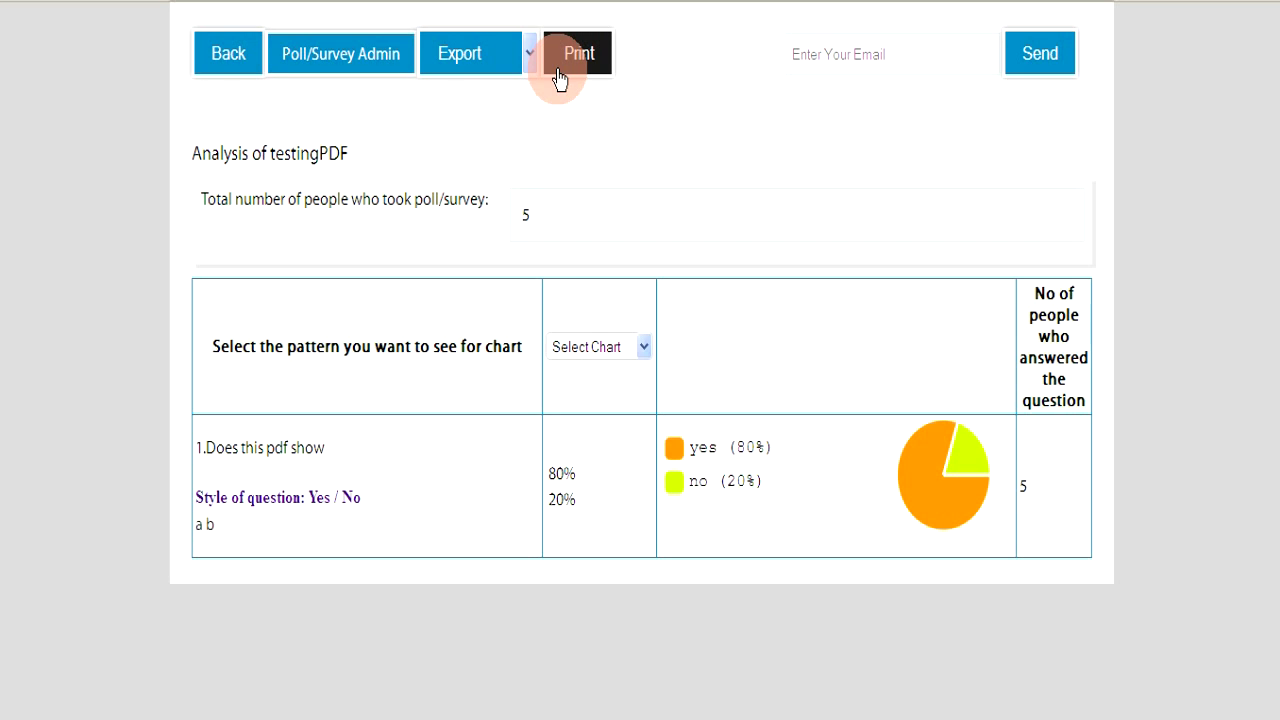
pyautogui.click(796, 53)
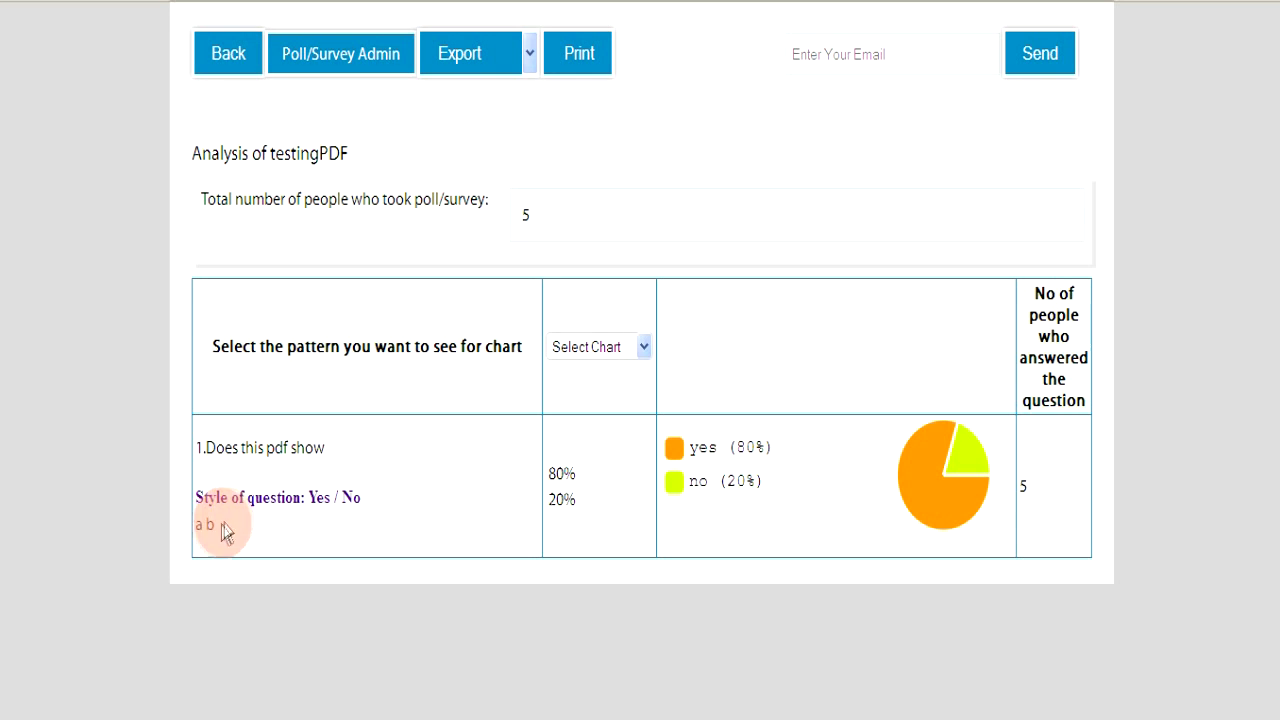
# Step: Switch the testingPDF poll chart to the Bar pattern
pyautogui.moveTo(207, 526)
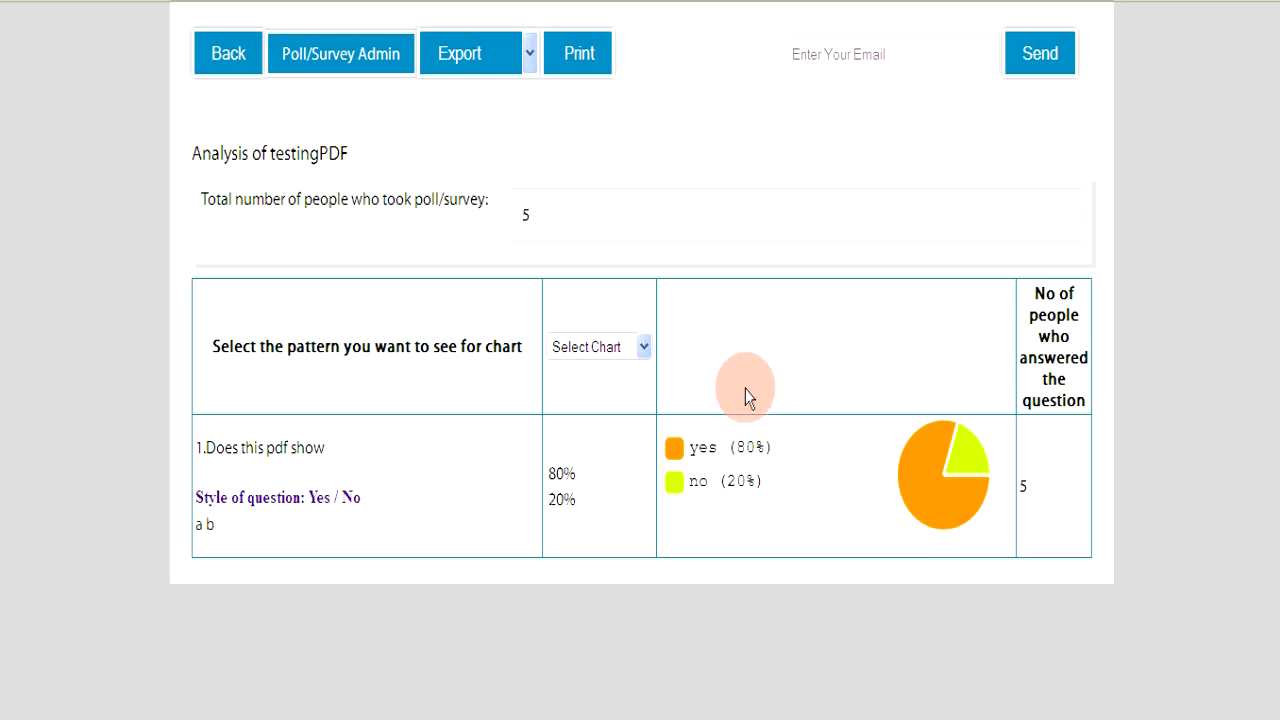
pyautogui.click(643, 349)
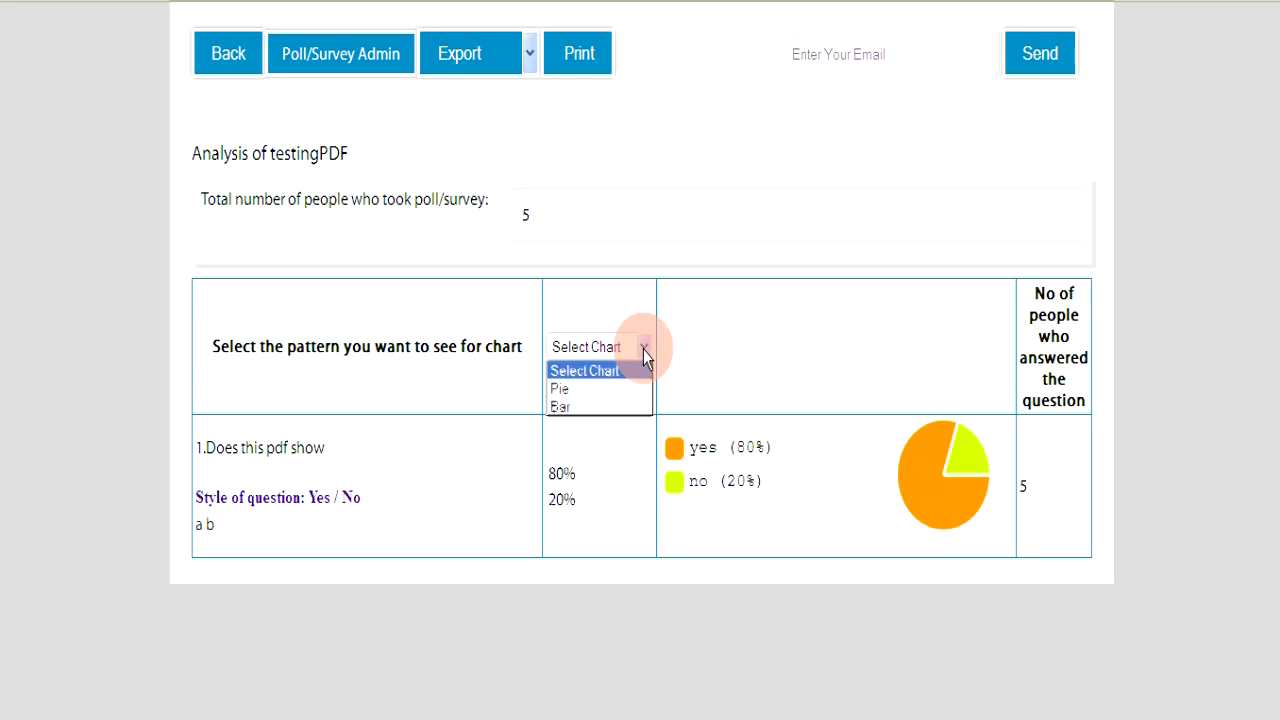
pyautogui.click(636, 402)
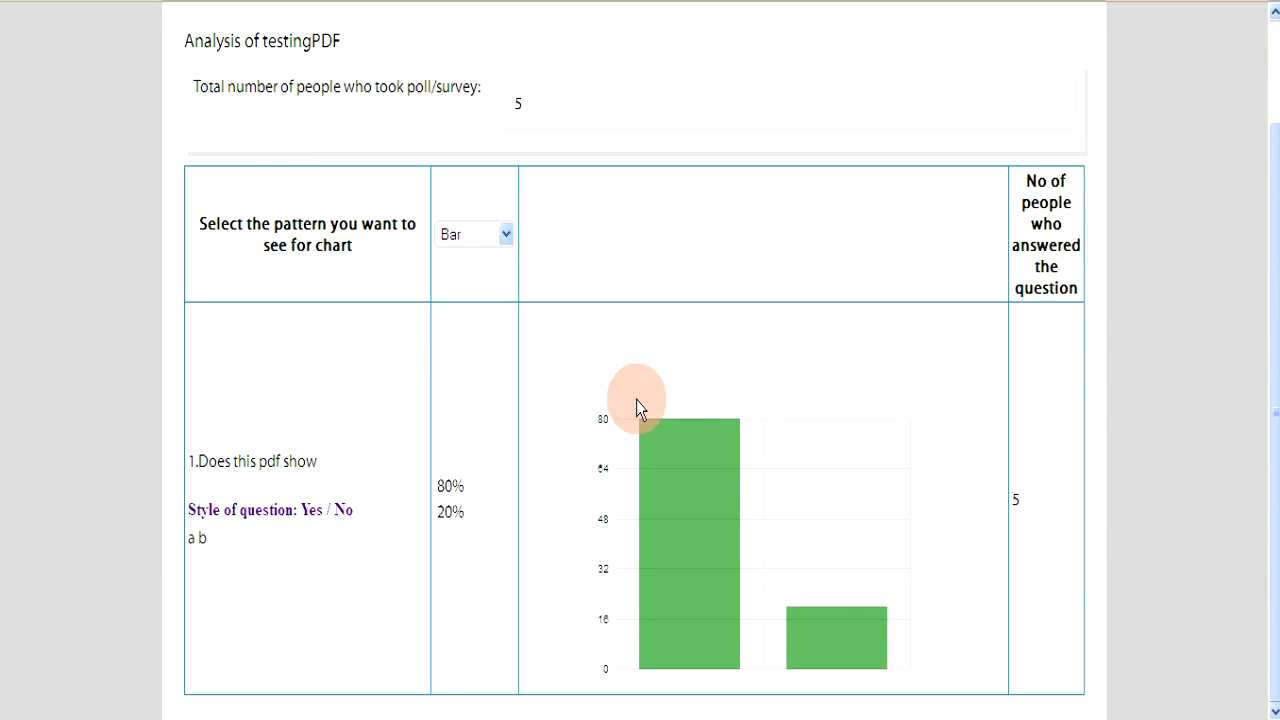